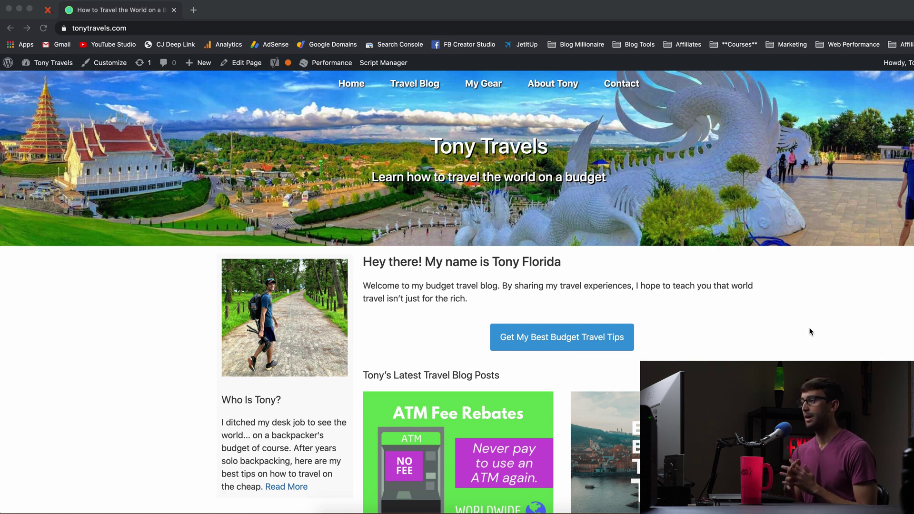
Read the ATM Fee Rebates post through to its ending, then go to the admin Dashboard
left_click(813, 342)
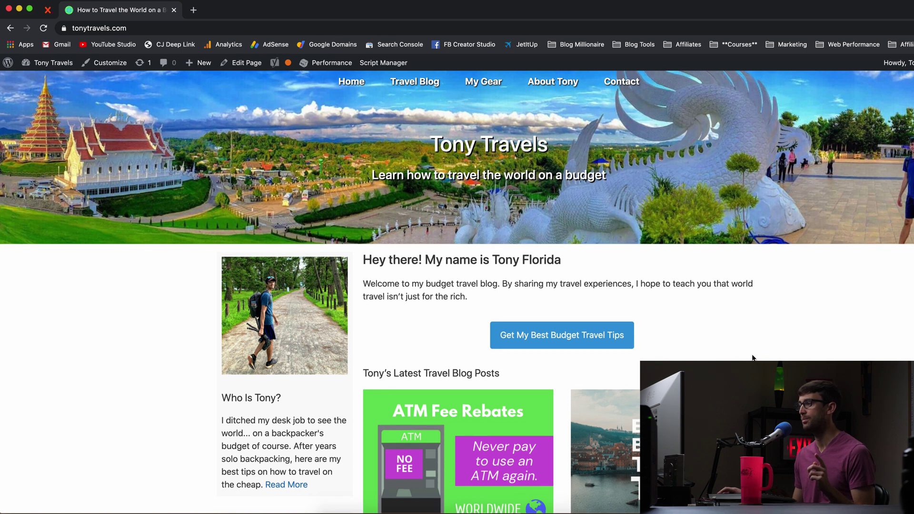
scroll(619, 371, "down", 3)
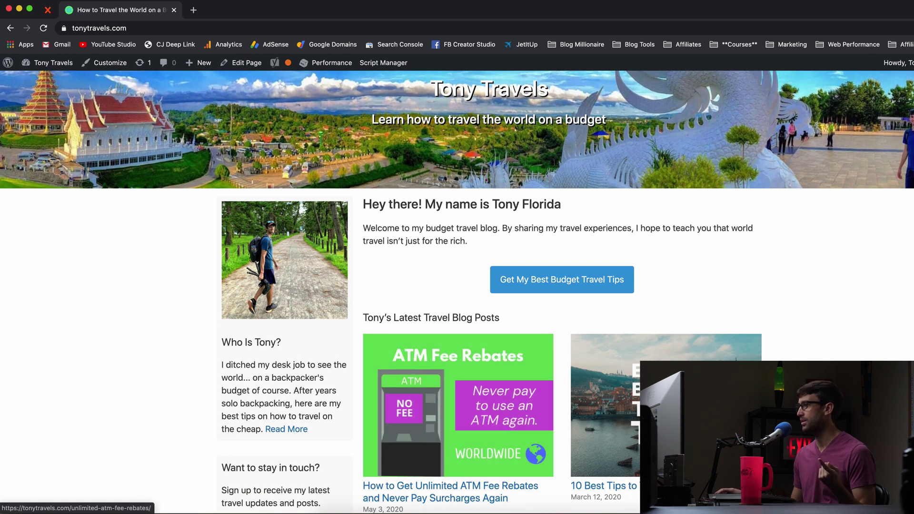
left_click(457, 385)
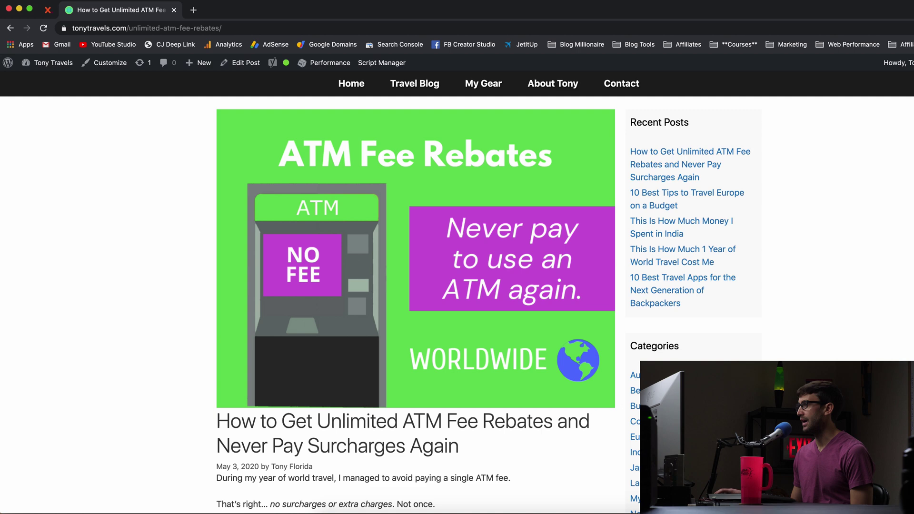
scroll(414, 285, "down", 20)
scroll(178, 373, "down", 10)
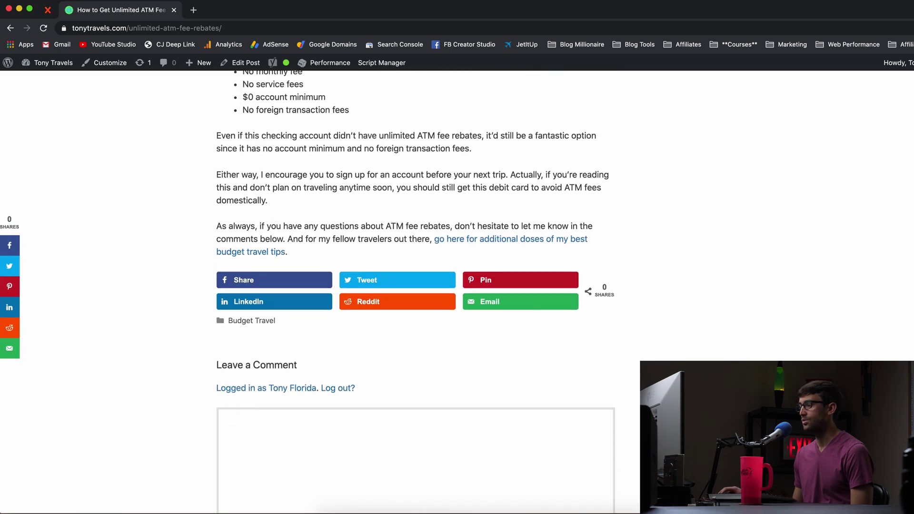
scroll(178, 374, "up", 2)
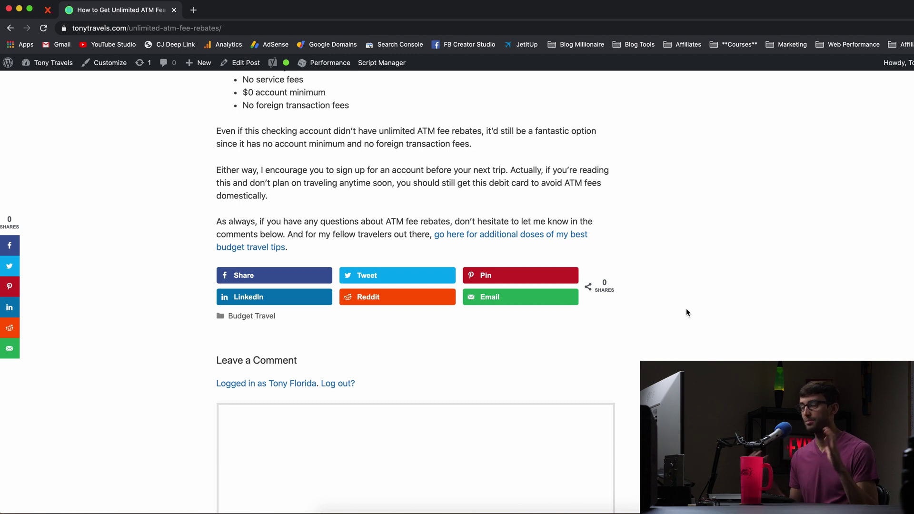
key("Home")
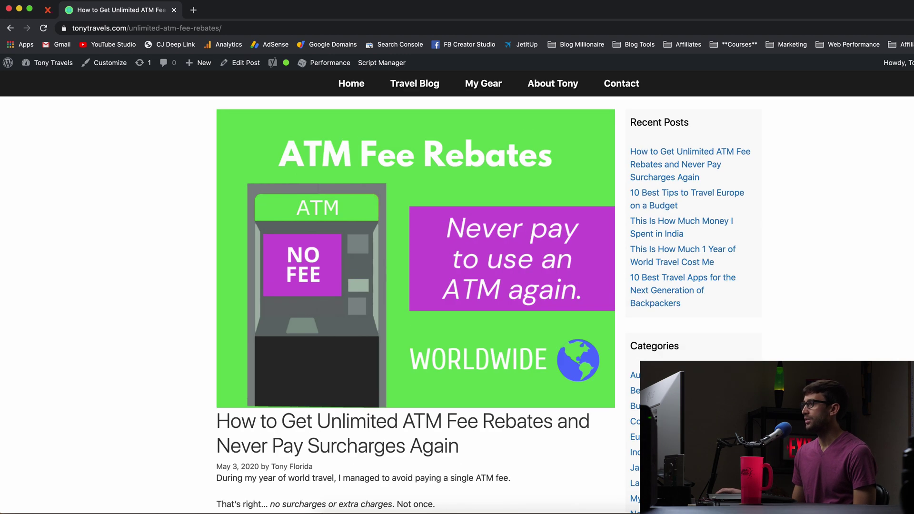
left_click(48, 82)
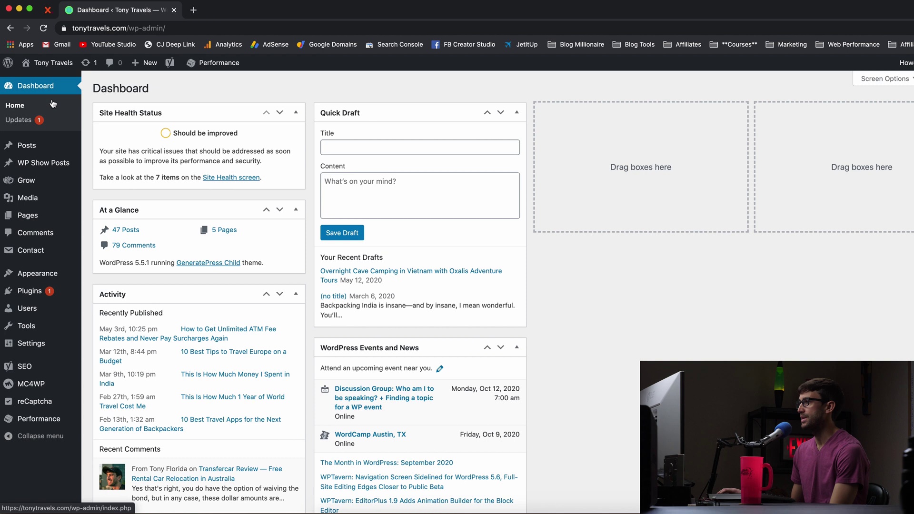
Create a new GeneratePress Hook element titled 'Author Bio' under Appearance > Elements
mouse_move(63, 281)
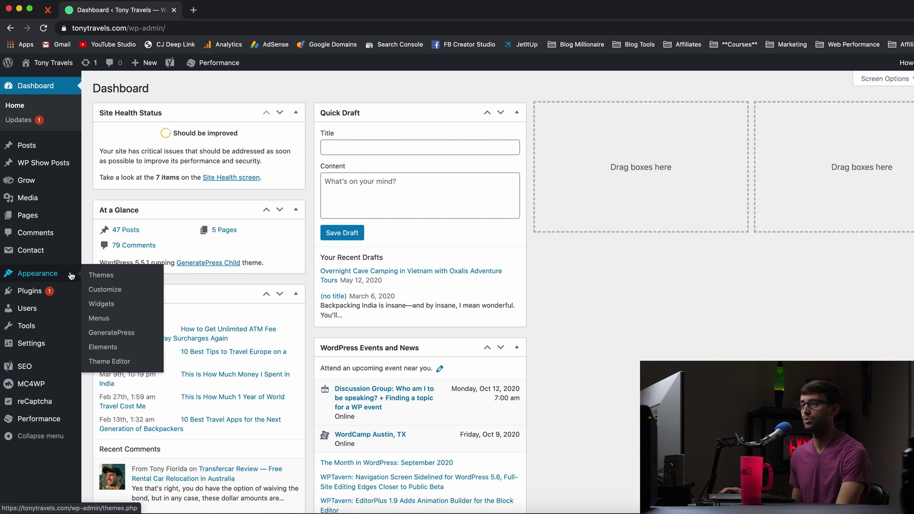
left_click(102, 348)
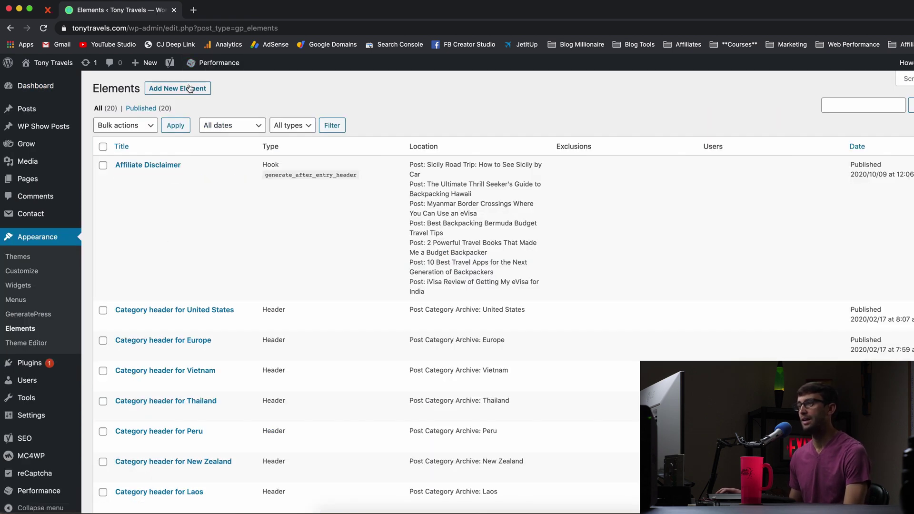
left_click(190, 89)
left_click(466, 293)
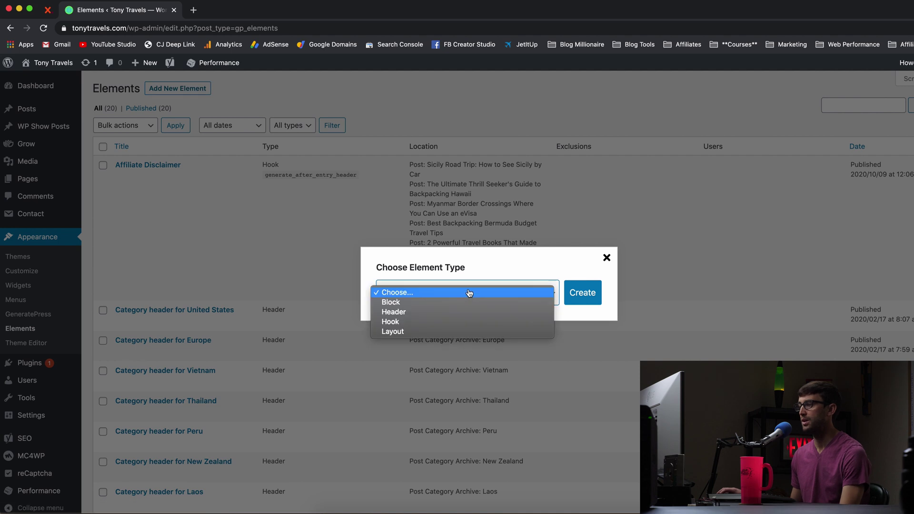
left_click(461, 322)
left_click(591, 294)
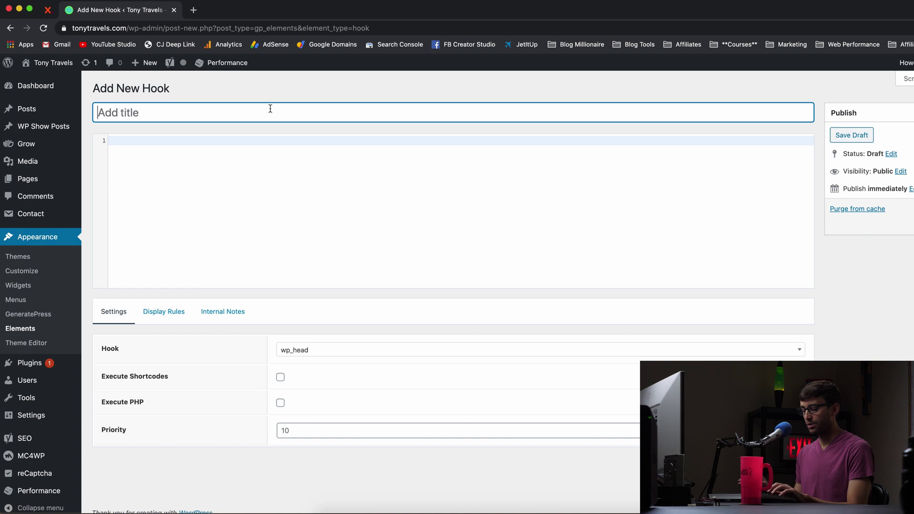
type("Author Bio")
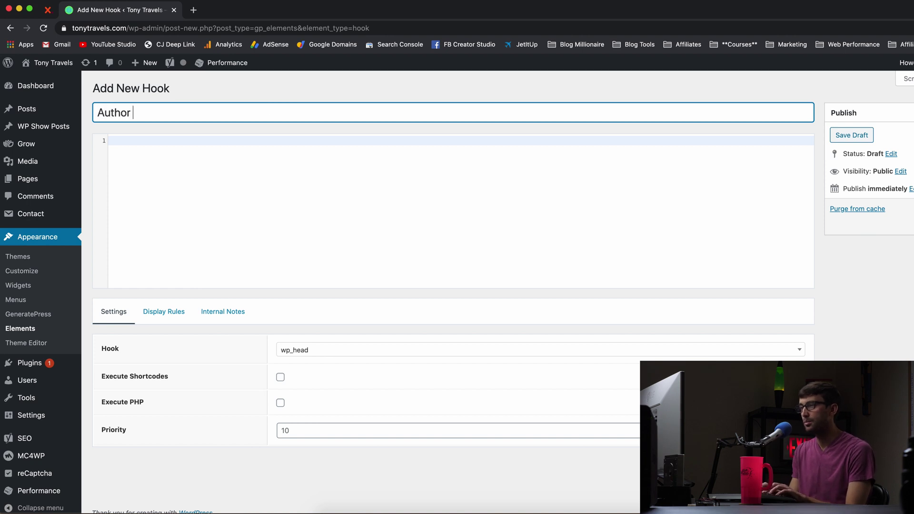
left_click(288, 145)
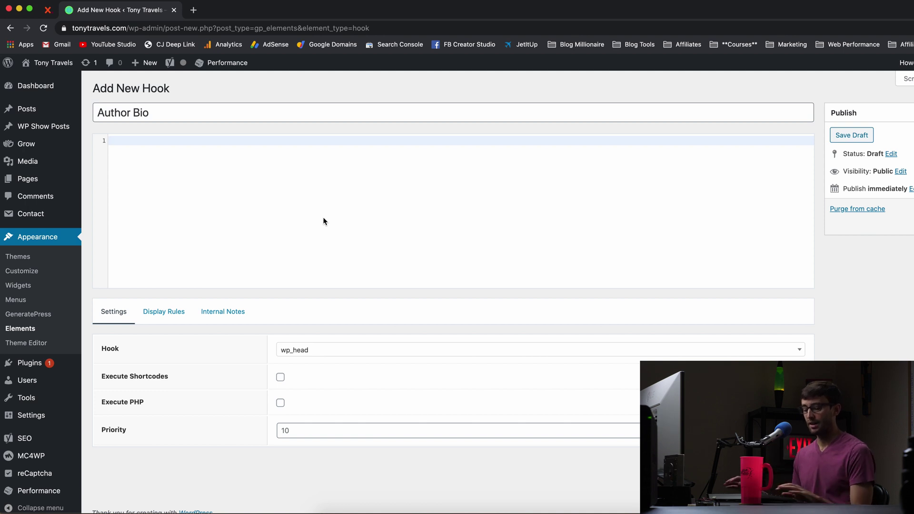
Paste the prepared author bio code with flex styles, get_avatar call and bio paragraph
key("super+v")
scroll(323, 221, "up", 2)
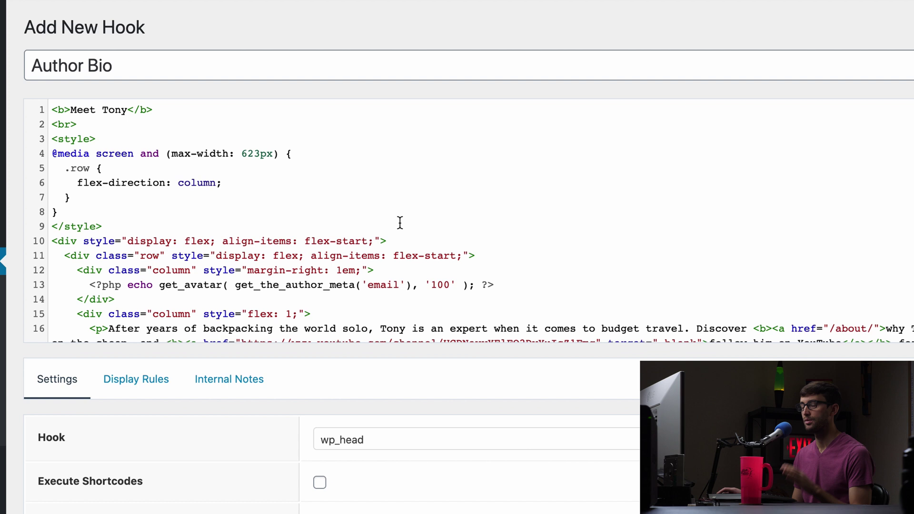
scroll(386, 219, "down", 3)
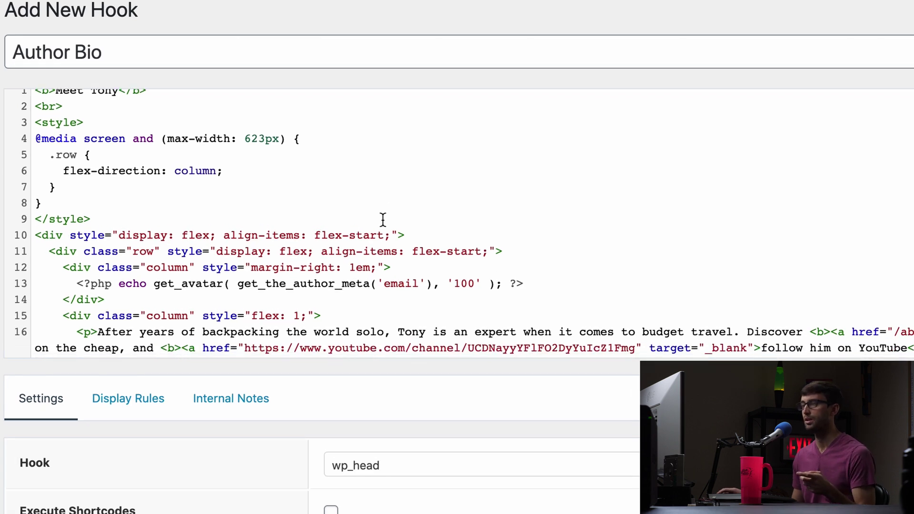
scroll(374, 214, "up", 3)
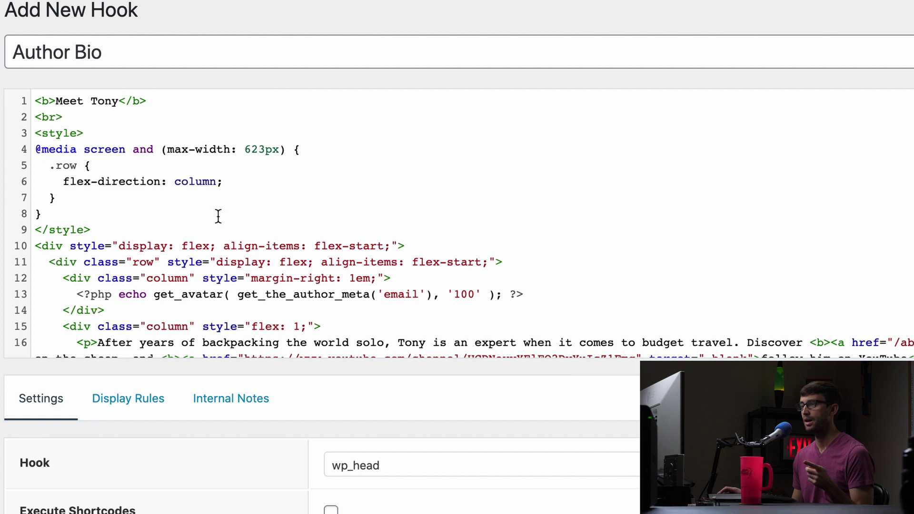
scroll(219, 217, "down", 2)
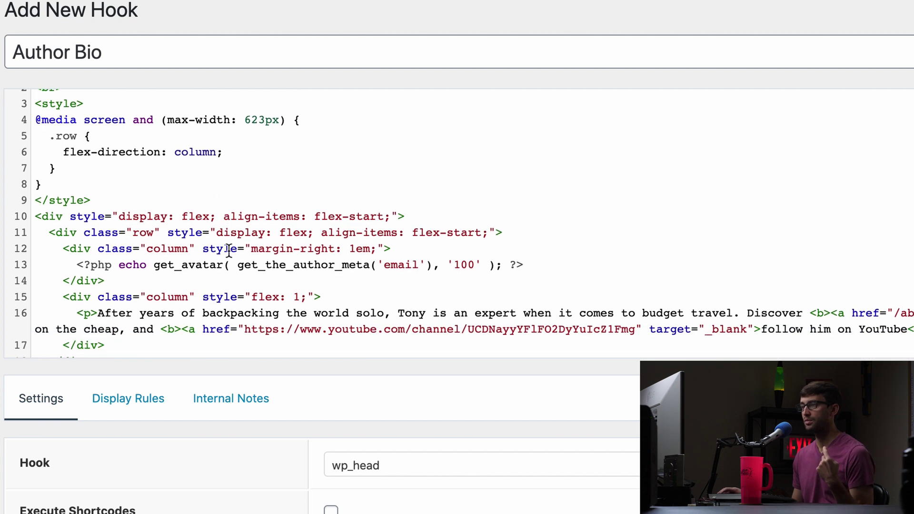
Check the avatar column markup and the bio paragraph's /about/ and YouTube links
double_click(191, 261)
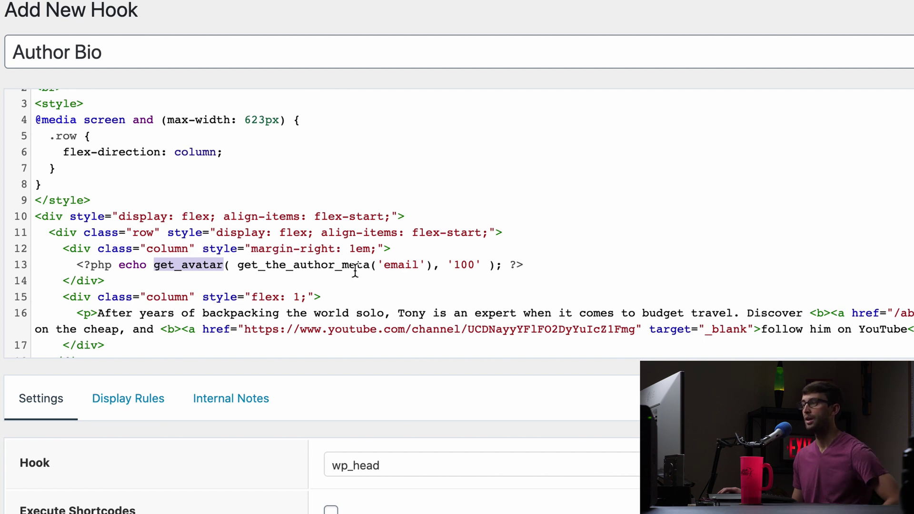
scroll(483, 267, "down", 2)
scroll(524, 252, "down", 1)
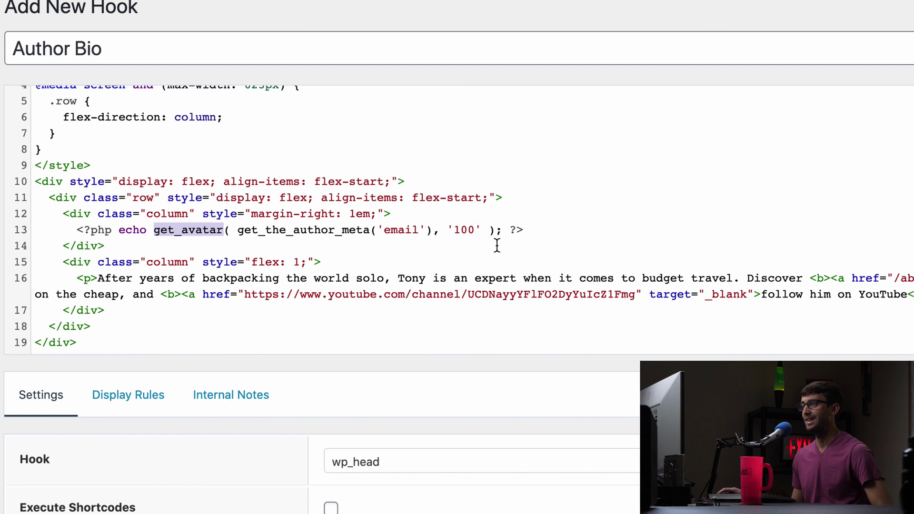
left_click_drag(63, 210, 153, 247)
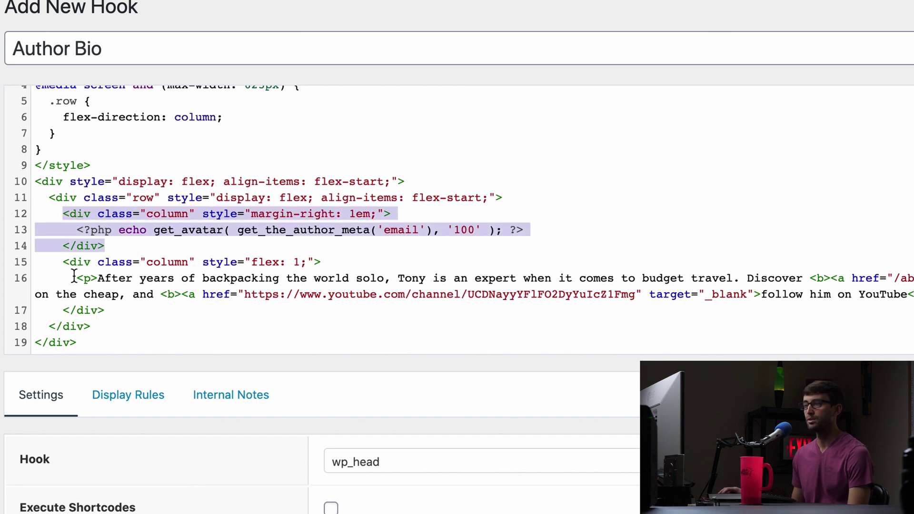
double_click(114, 279)
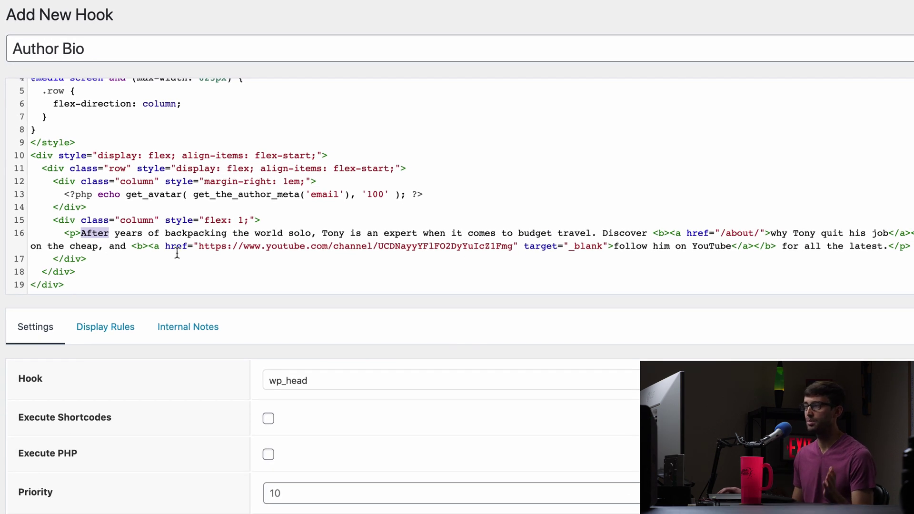
left_click_drag(219, 249, 716, 246)
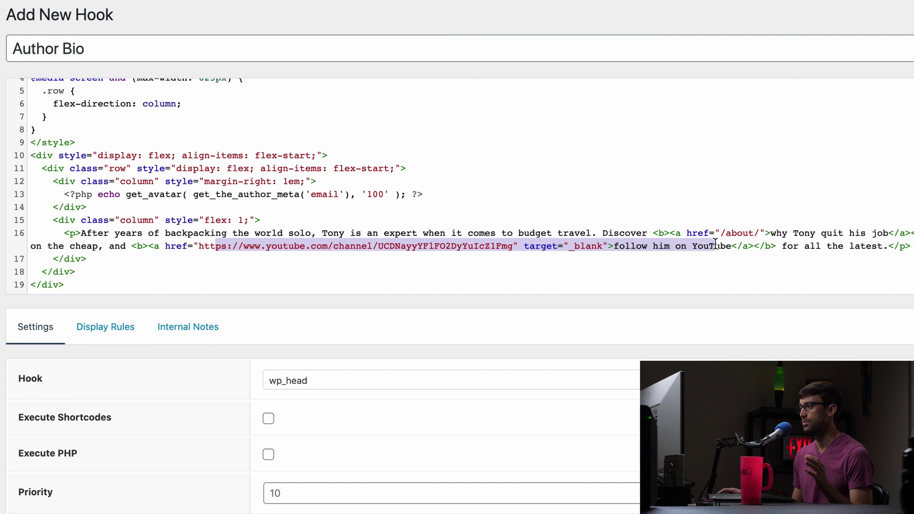
left_click(783, 246)
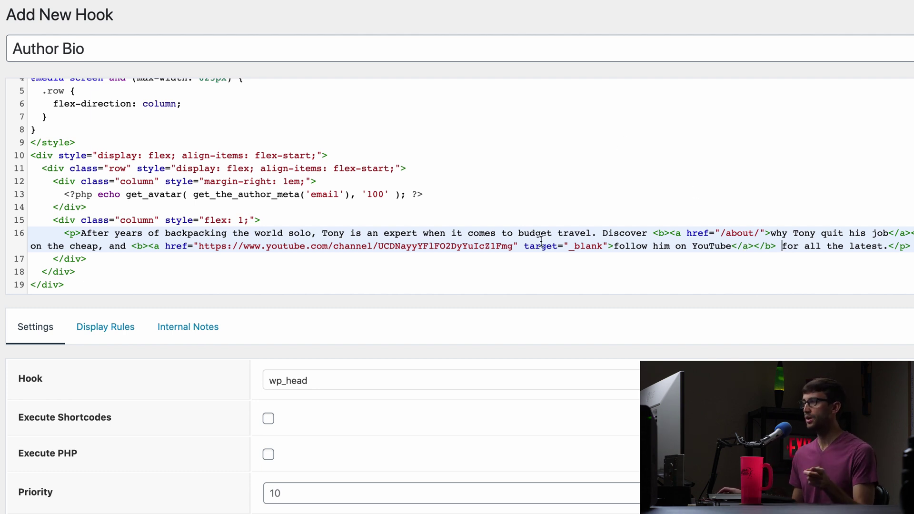
scroll(36, 169, "up", 1)
scroll(214, 190, "down", 1)
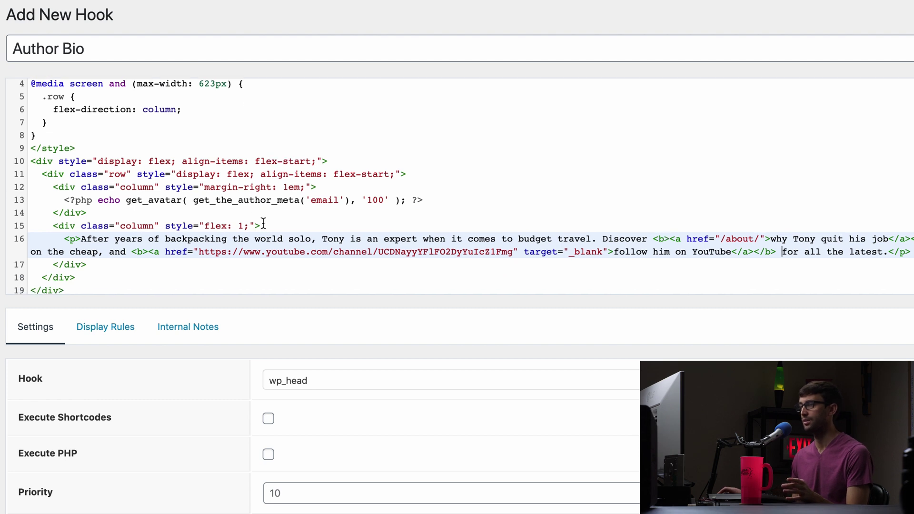
scroll(250, 216, "down", 1)
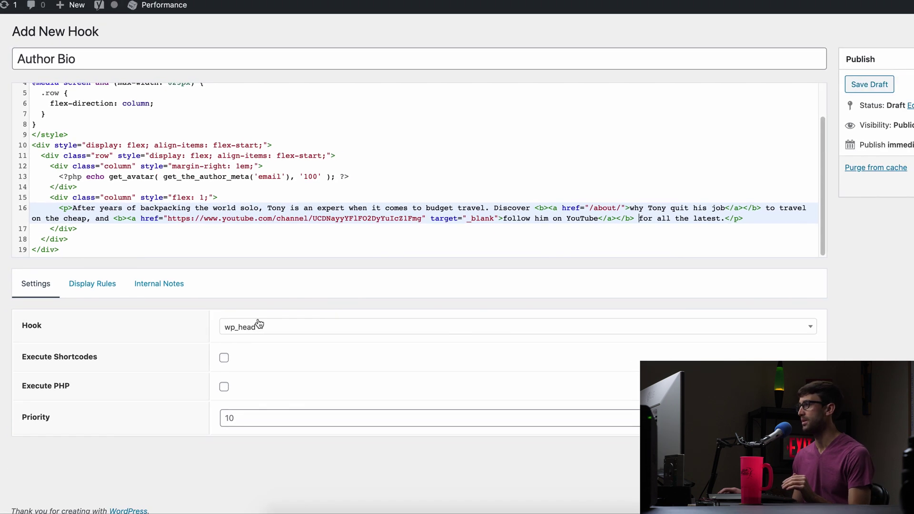
Set the hook location to generate_after_content
left_click(246, 336)
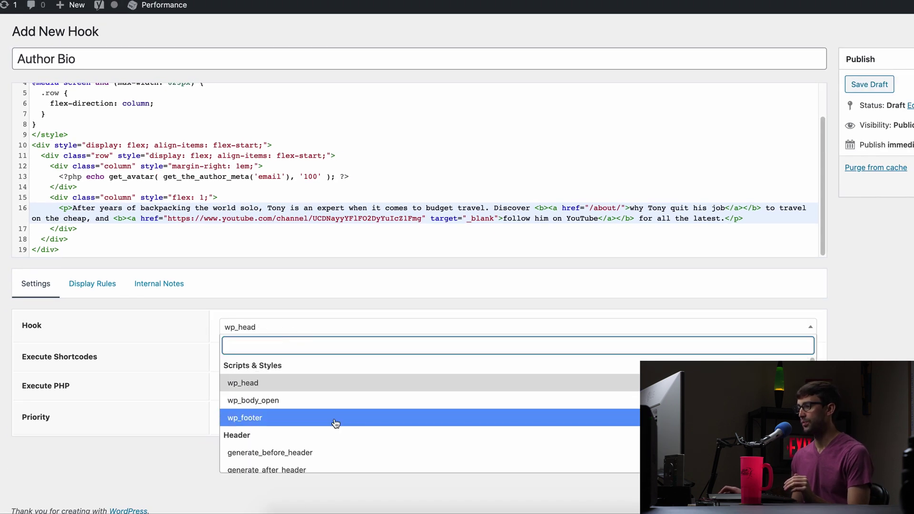
scroll(336, 400, "down", 2)
scroll(347, 387, "up", 1)
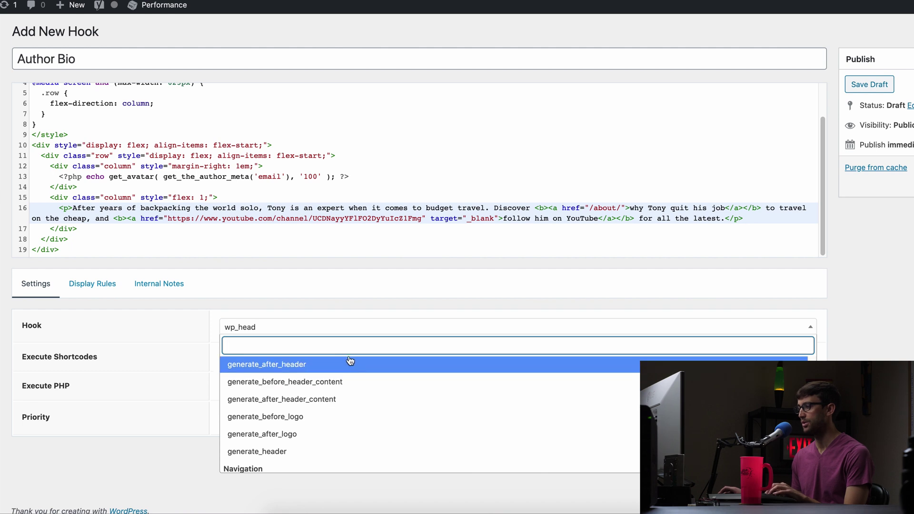
type("generate")
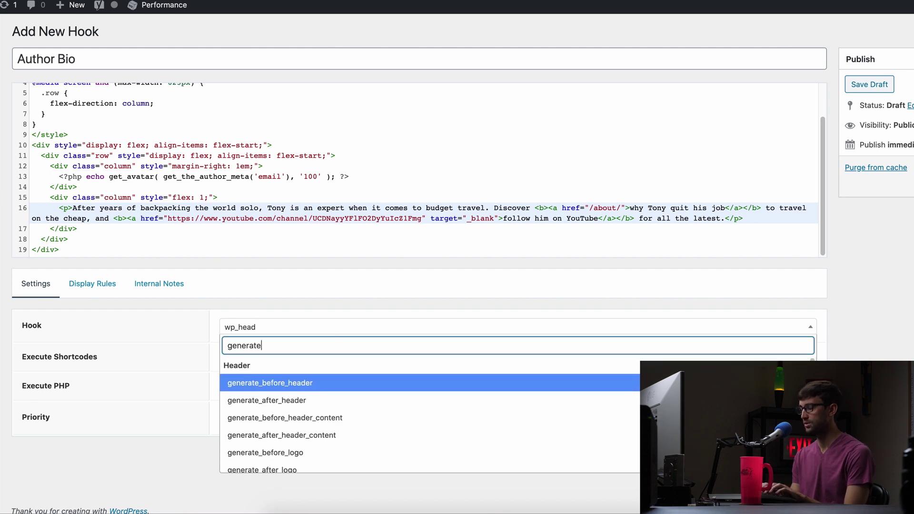
type("_after")
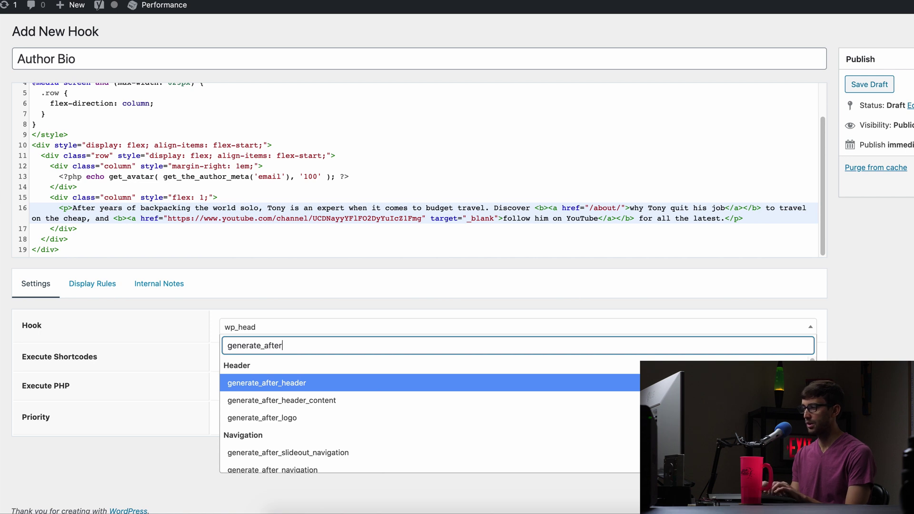
type("_con")
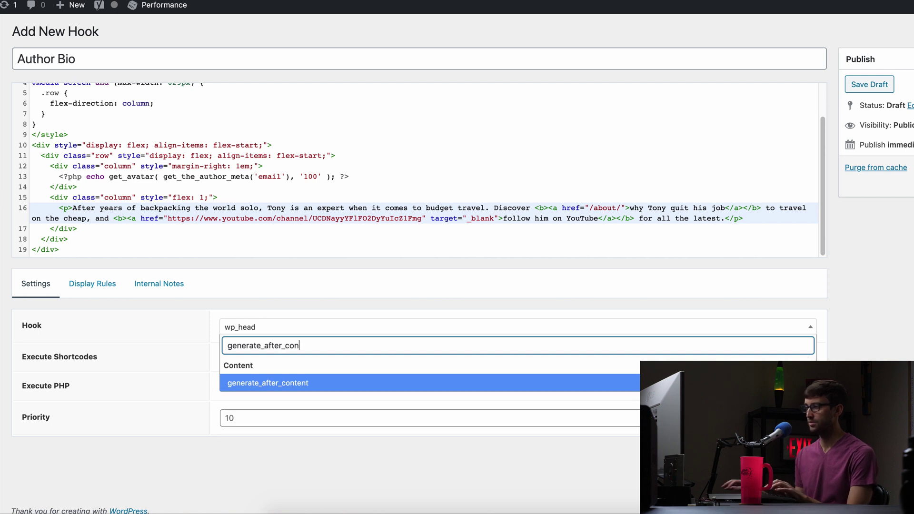
left_click(414, 384)
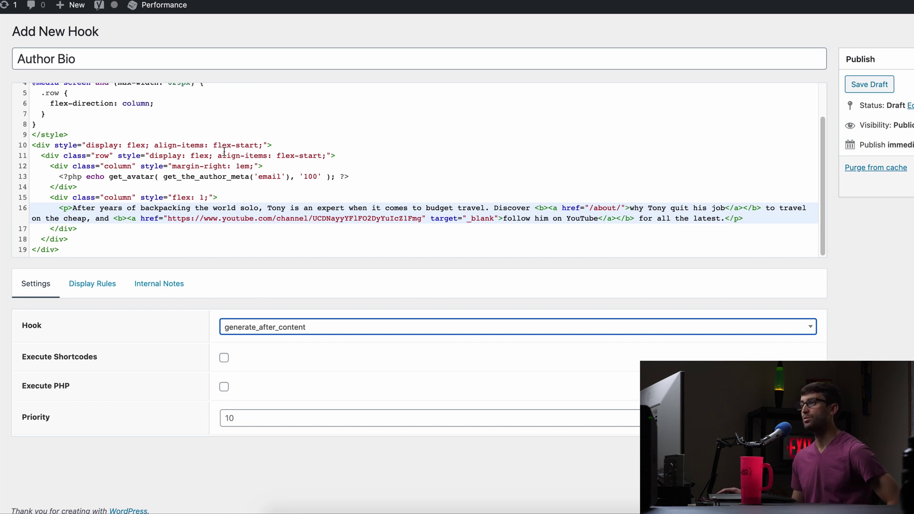
Enable Execute PHP so the avatar code runs, then go to Display Rules
scroll(224, 151, "up", 1)
scroll(224, 146, "up", 1)
scroll(223, 147, "down", 4)
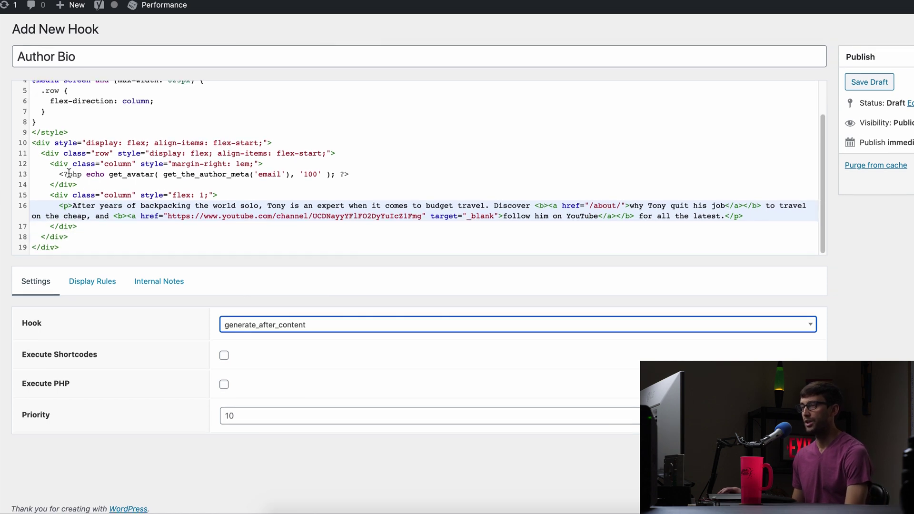
left_click_drag(58, 174, 393, 177)
left_click(73, 381)
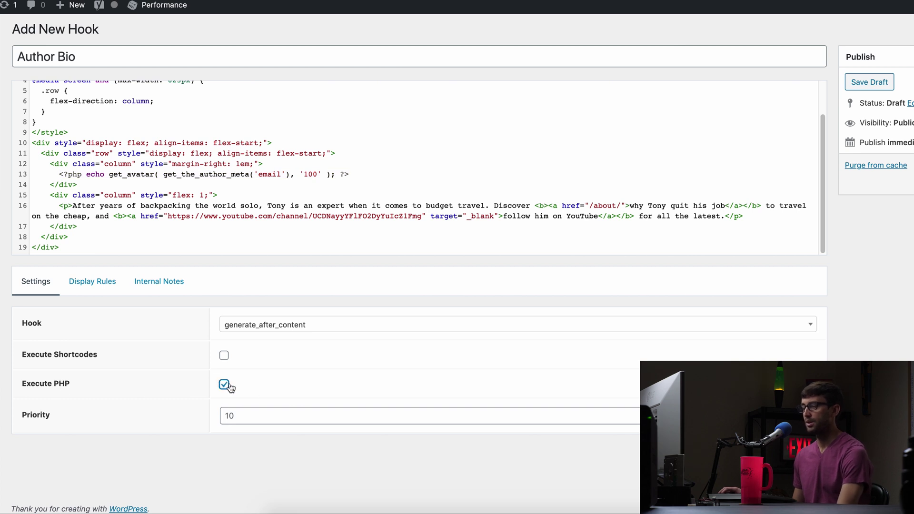
left_click(184, 482)
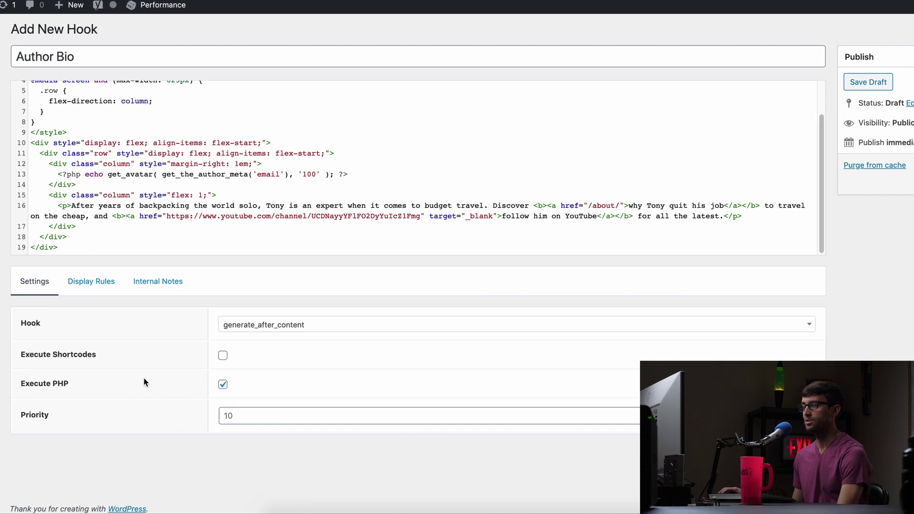
left_click(94, 288)
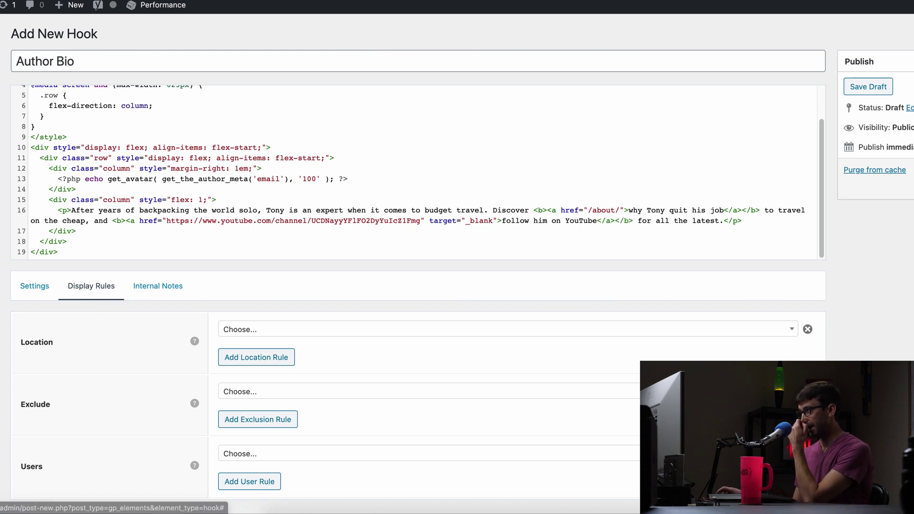
Set the display location to Post > All Posts and publish the Author Bio hook
left_click(339, 329)
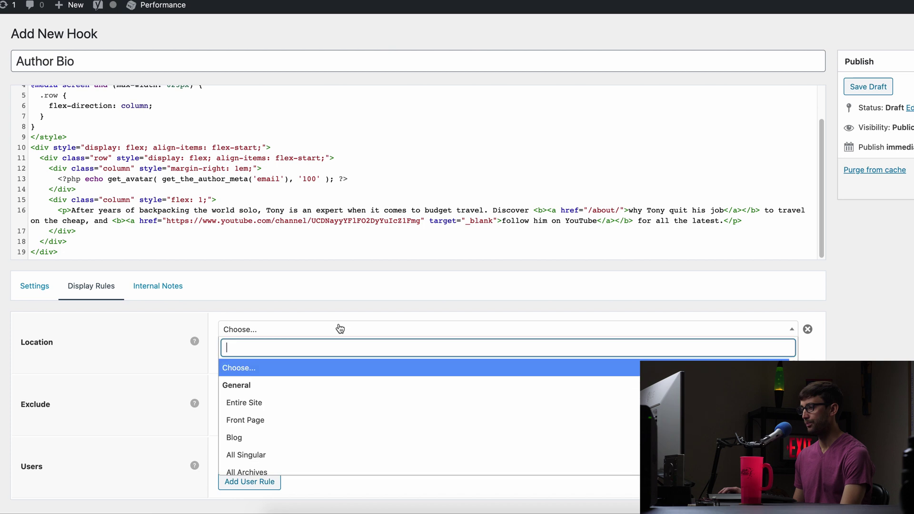
type("post")
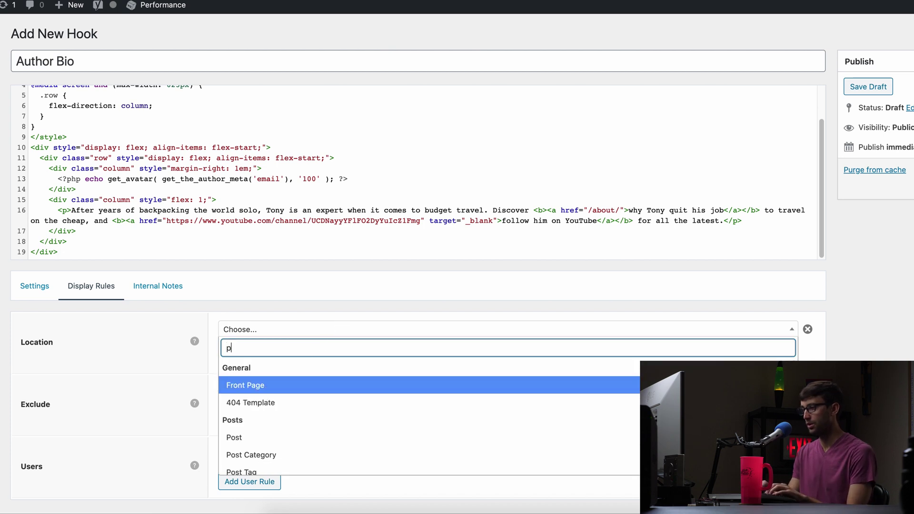
left_click(314, 384)
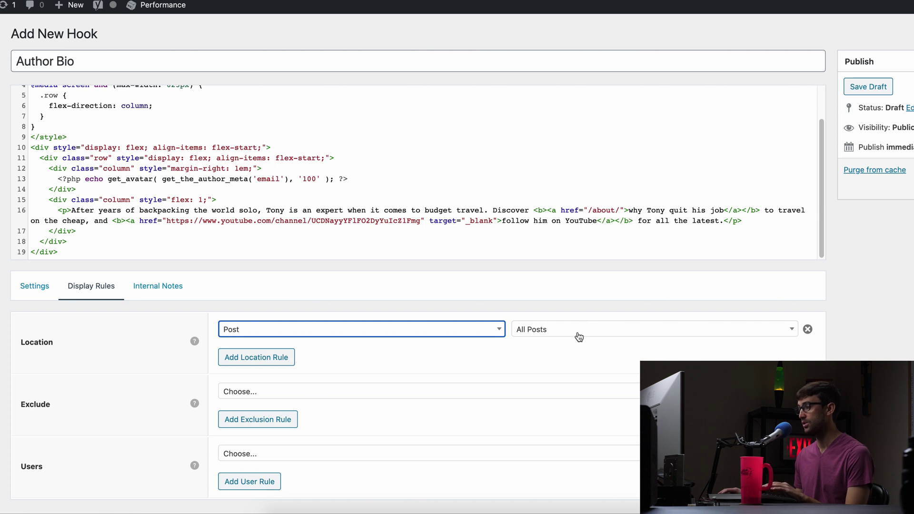
left_click(579, 337)
left_click(601, 330)
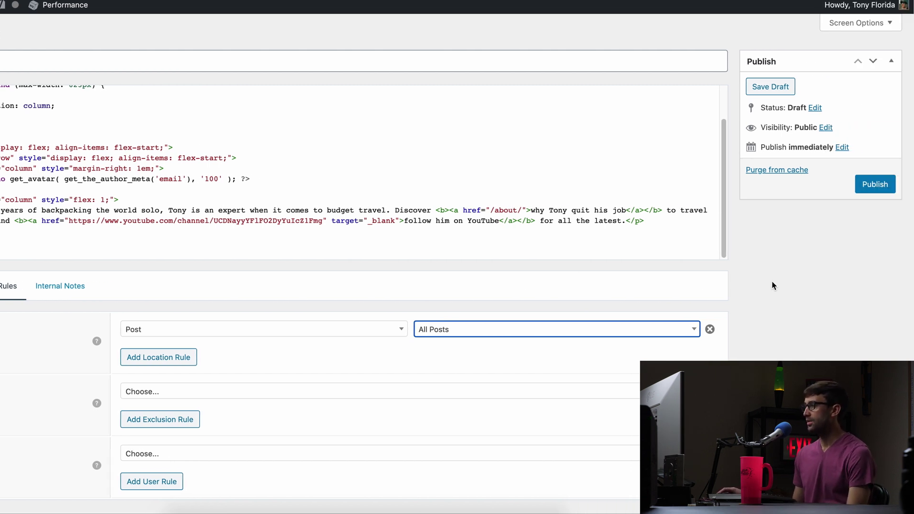
left_click(869, 178)
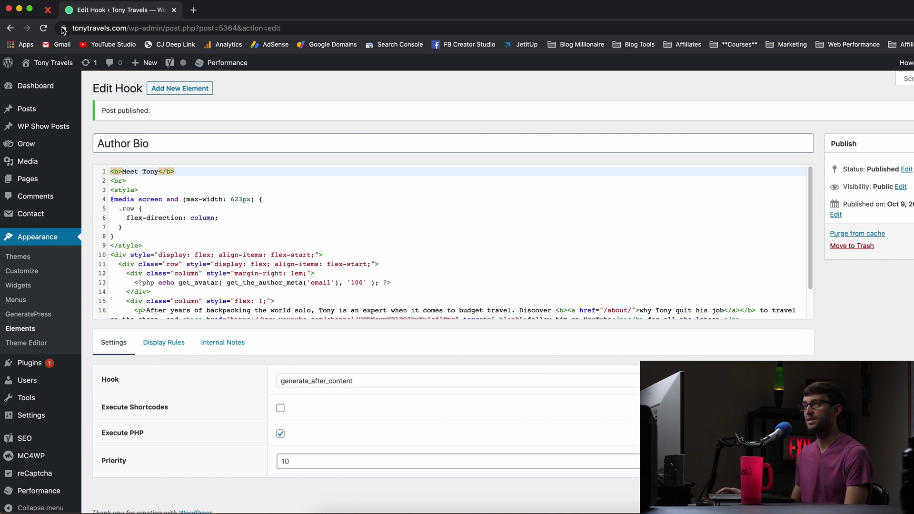
Open the live ATM Fee Rebates post and scroll to the Meet Tony author box below it
left_click(55, 66)
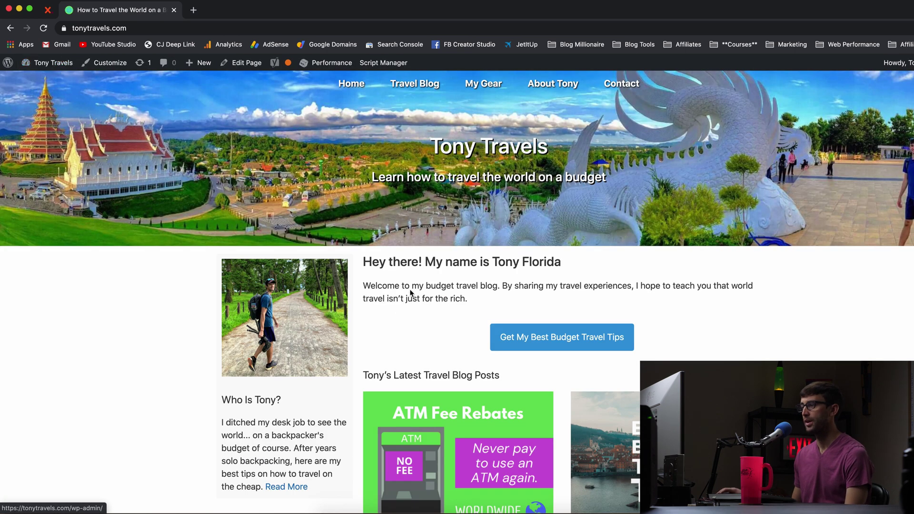
scroll(501, 266, "down", 5)
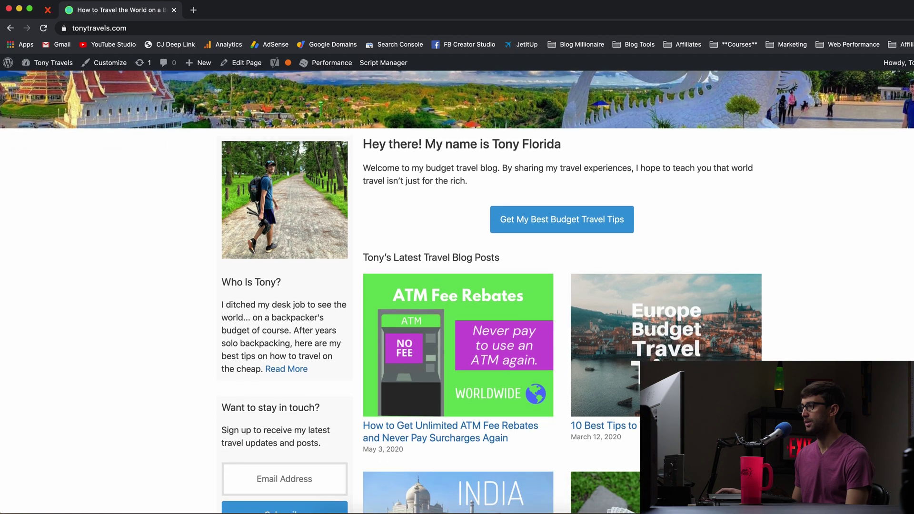
left_click(468, 305)
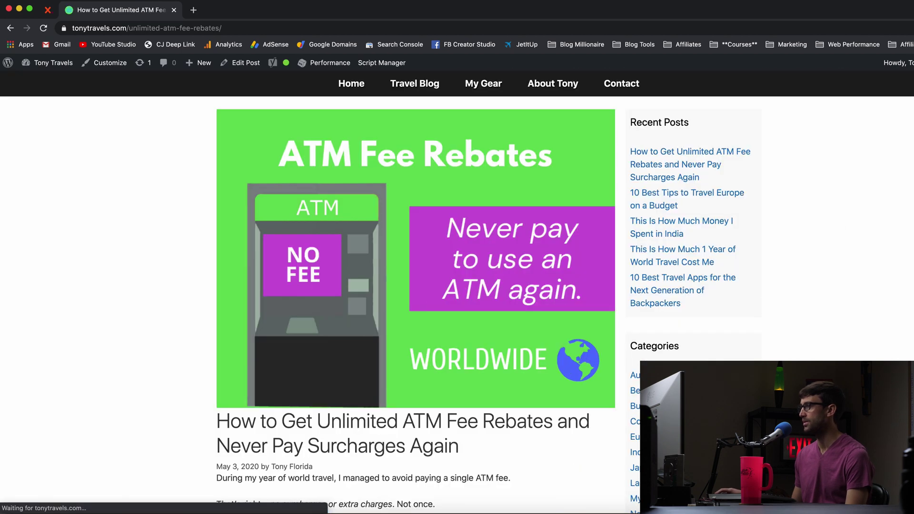
scroll(416, 290, "down", 20)
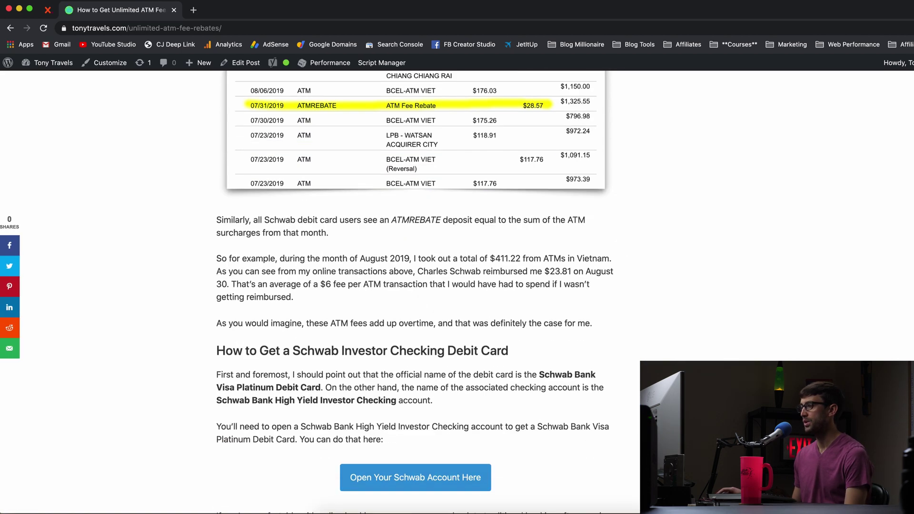
scroll(219, 330, "down", 3)
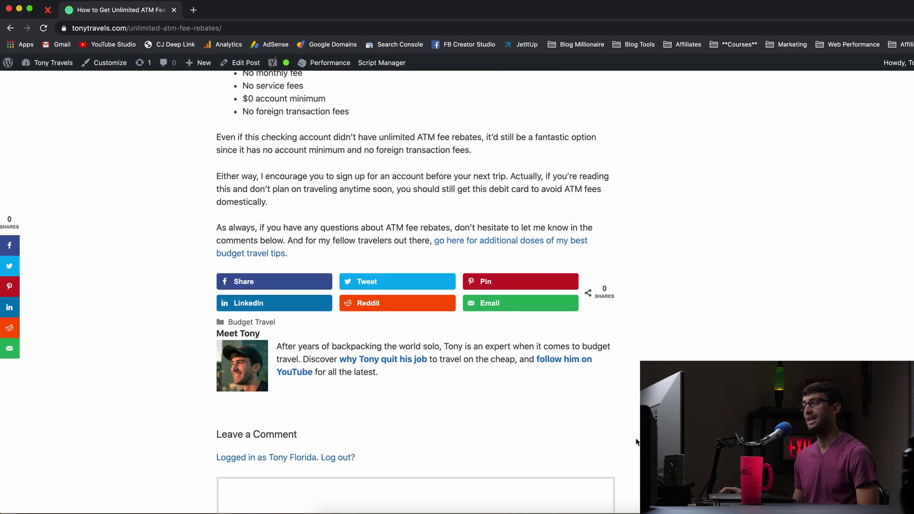
left_click_drag(219, 330, 477, 364)
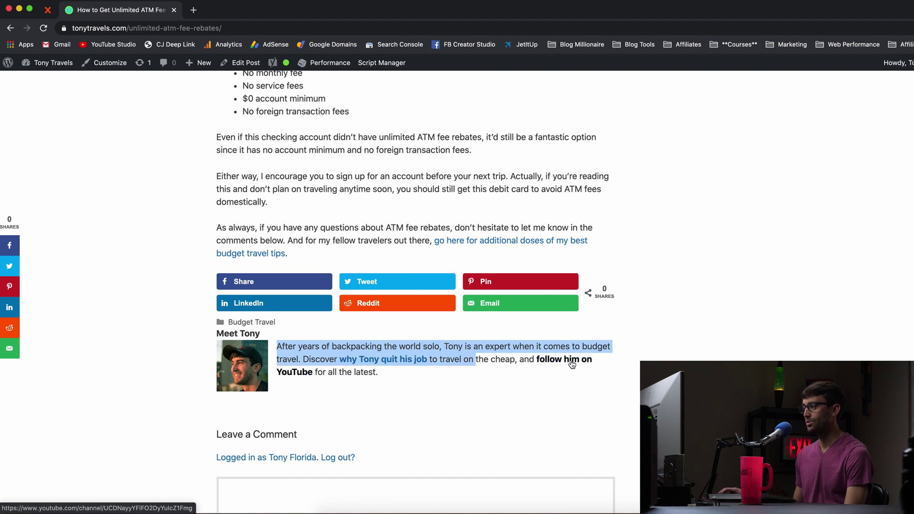
left_click(395, 366)
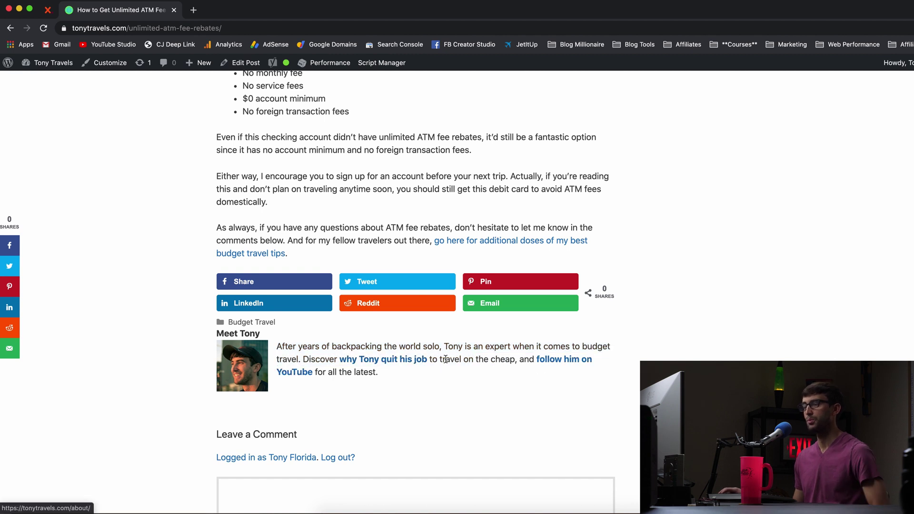